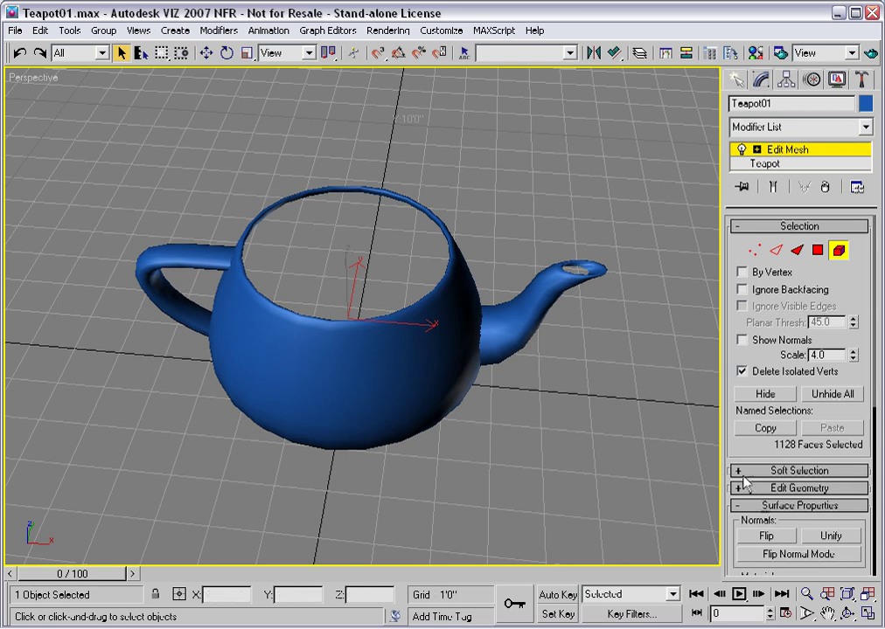
- Flip the normals of the teapot's 1128 selected faces
click(783, 538)
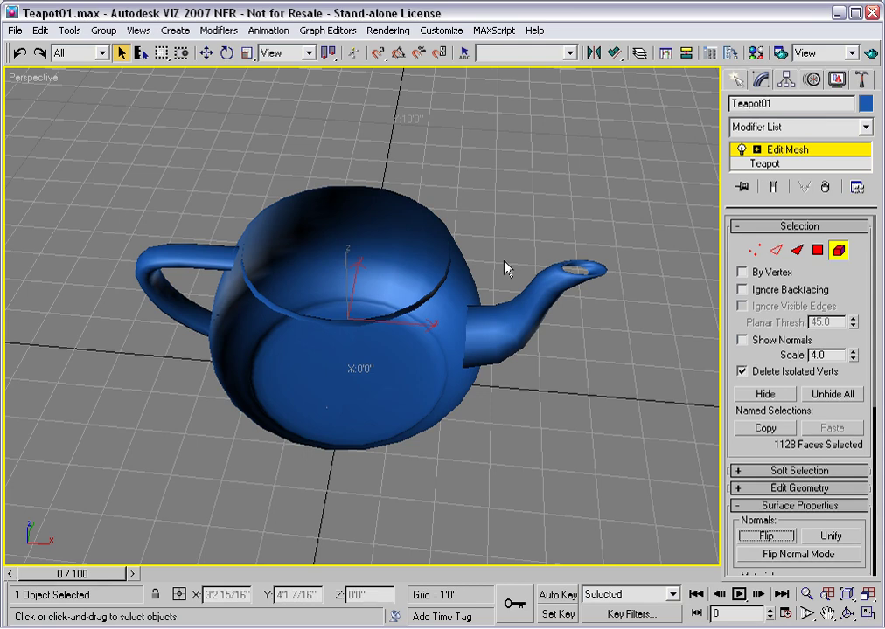
- Leave Element mode and enable Force 2-Sided in the Perspective viewport configuration
click(770, 151)
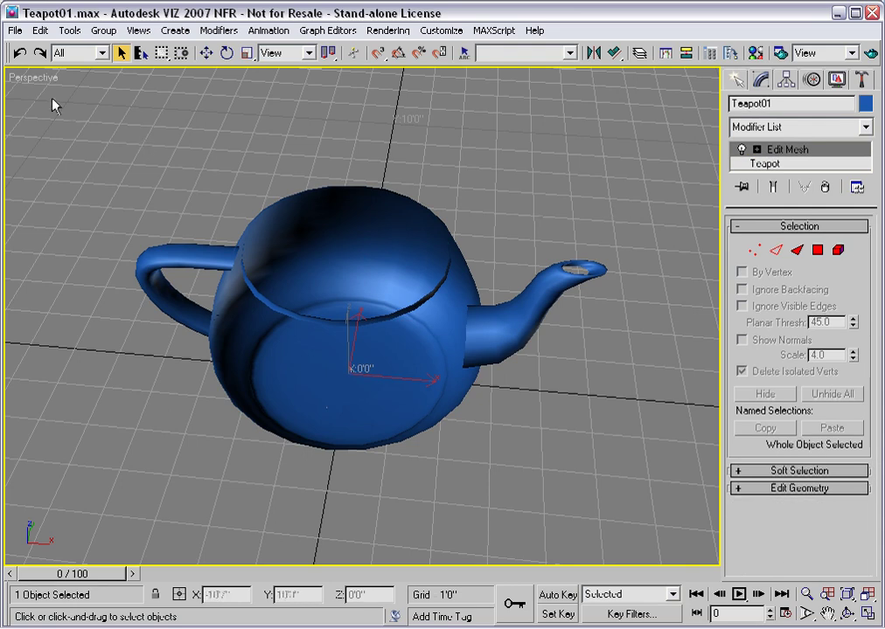
right_click(22, 77)
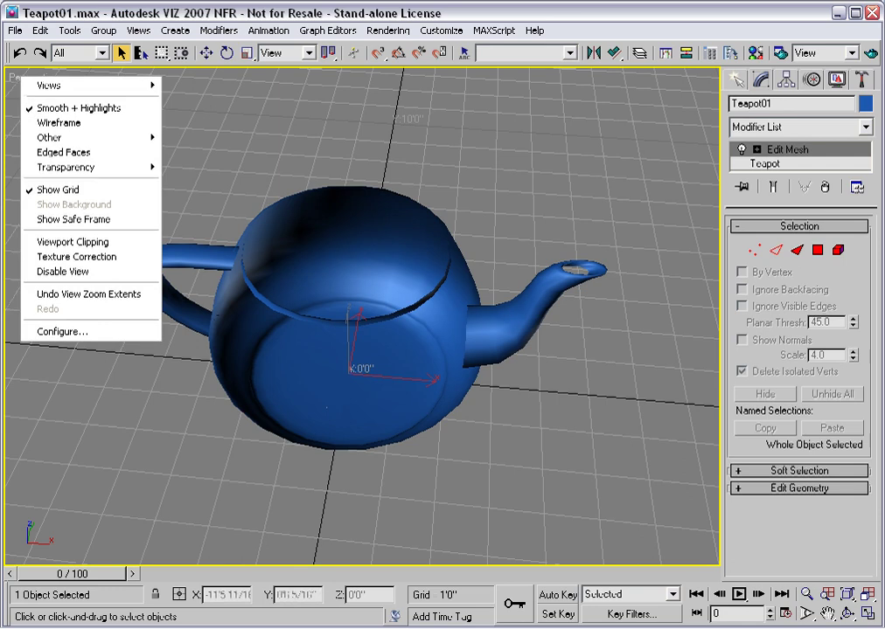
click(56, 332)
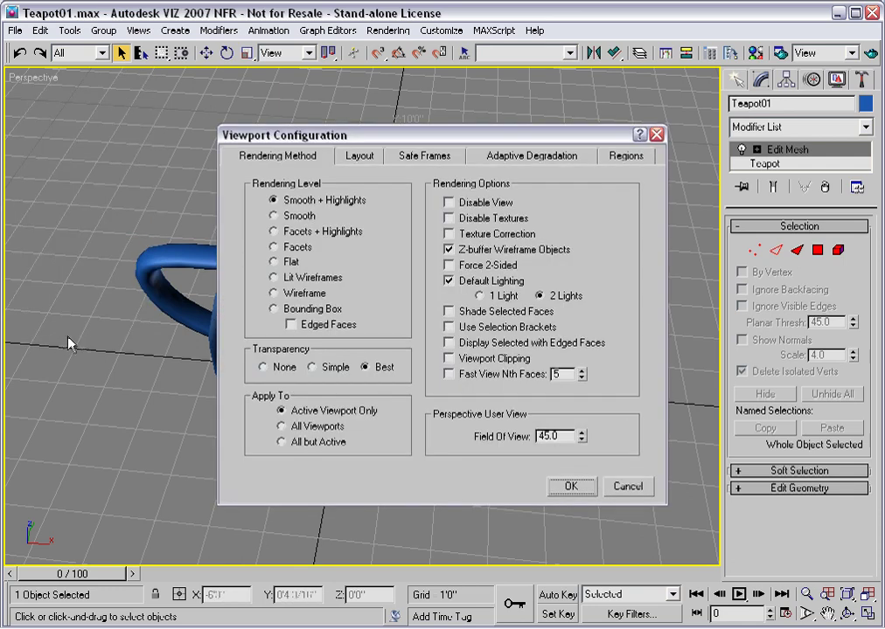
click(448, 265)
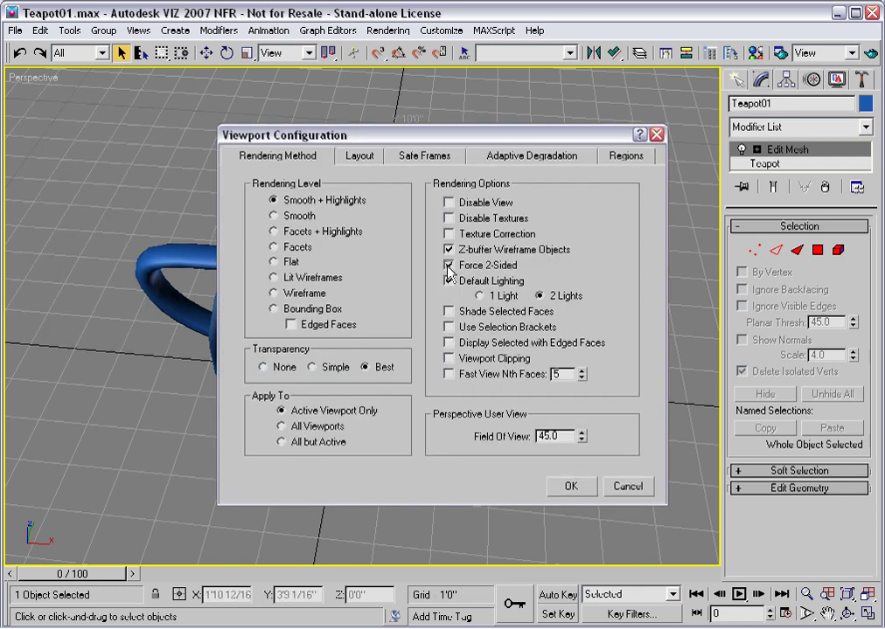
click(572, 488)
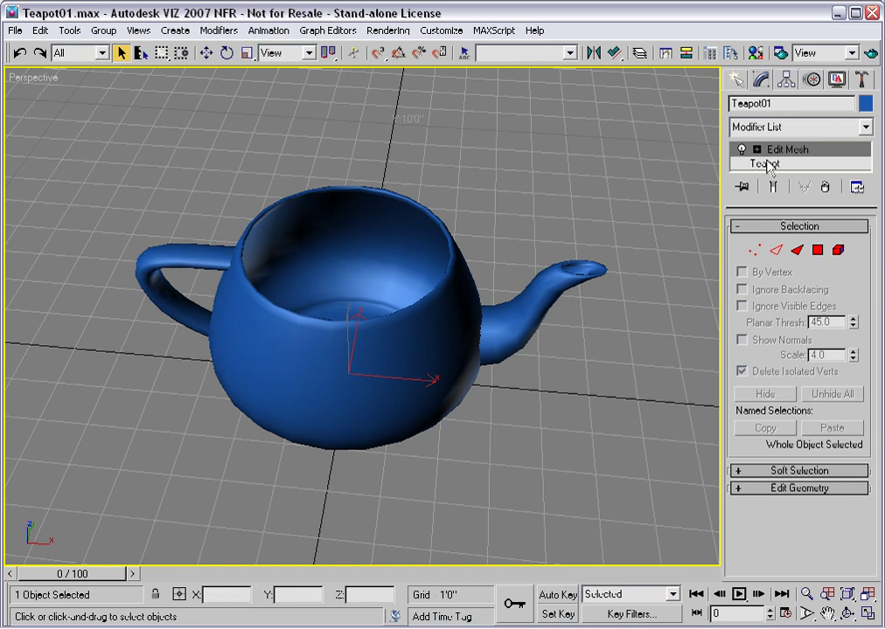
- Quick-render the teapot, then enable Force 2-Sided in Render Scene and render again
click(870, 54)
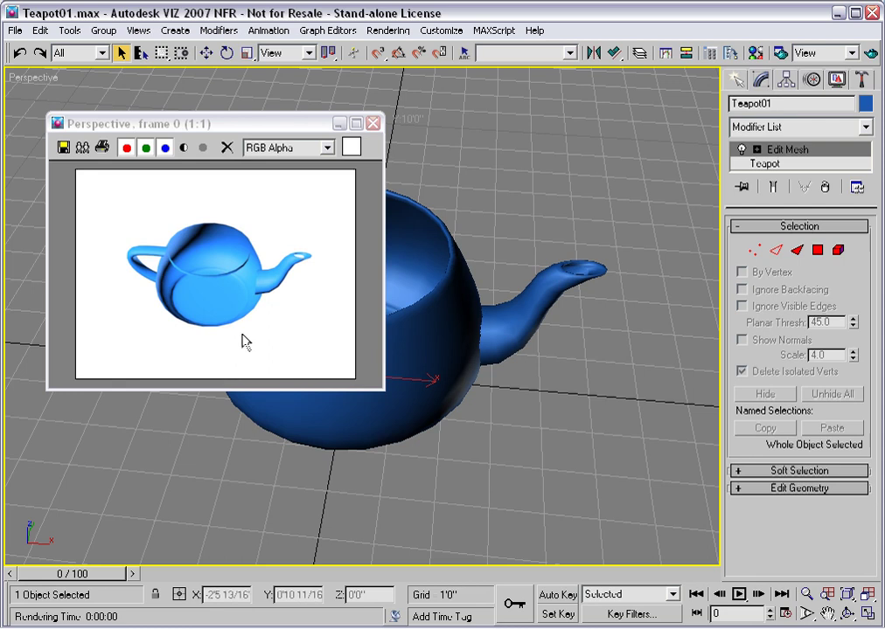
click(776, 54)
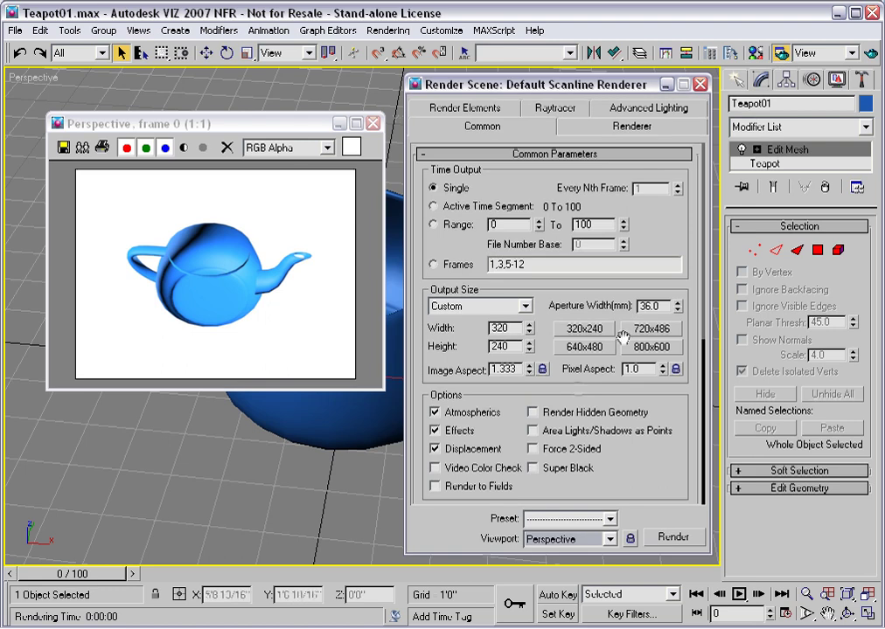
click(533, 449)
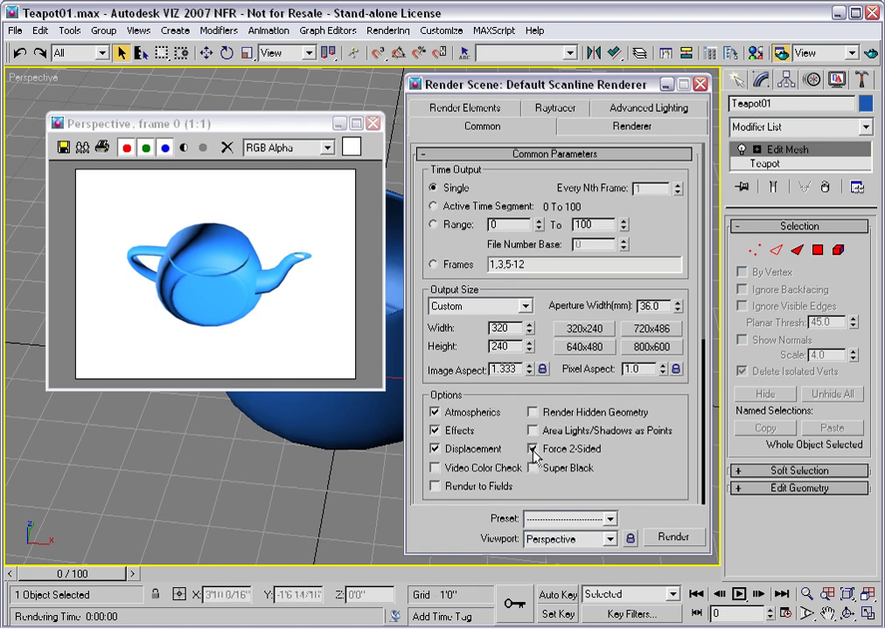
click(672, 539)
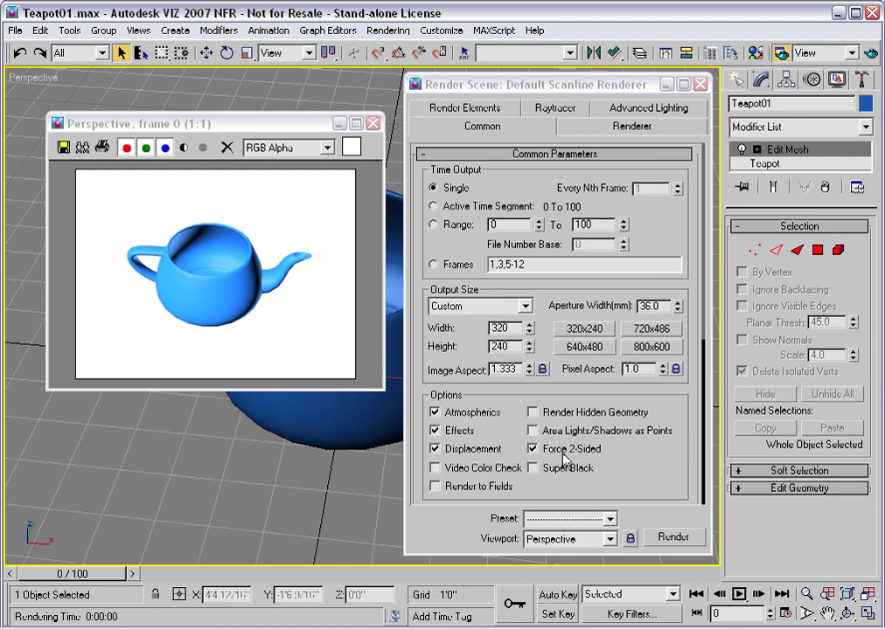
- Turn off Force 2-Sided in Render Scene and close the render windows
click(546, 449)
click(699, 85)
click(373, 123)
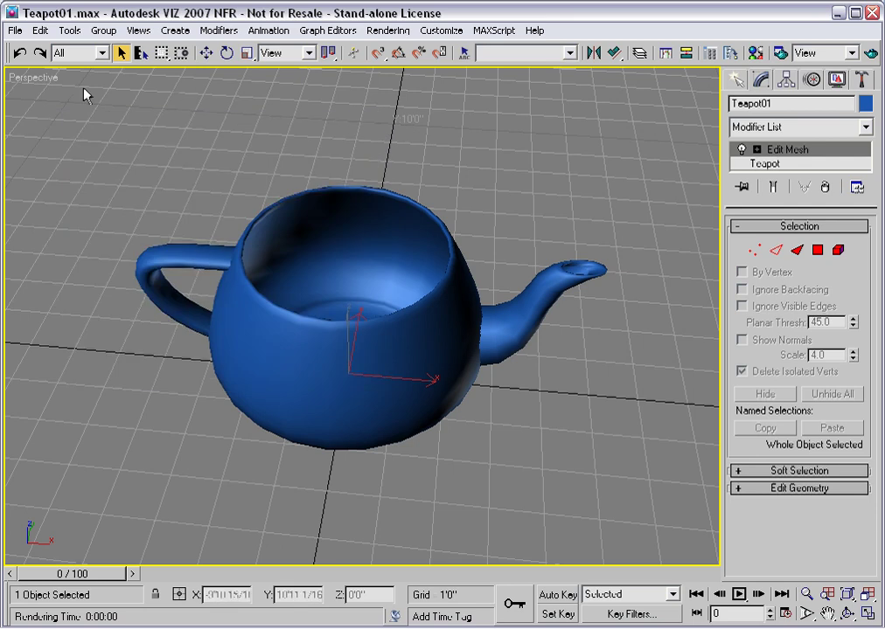
- Turn off Force 2-Sided in the Perspective viewport configuration
right_click(48, 83)
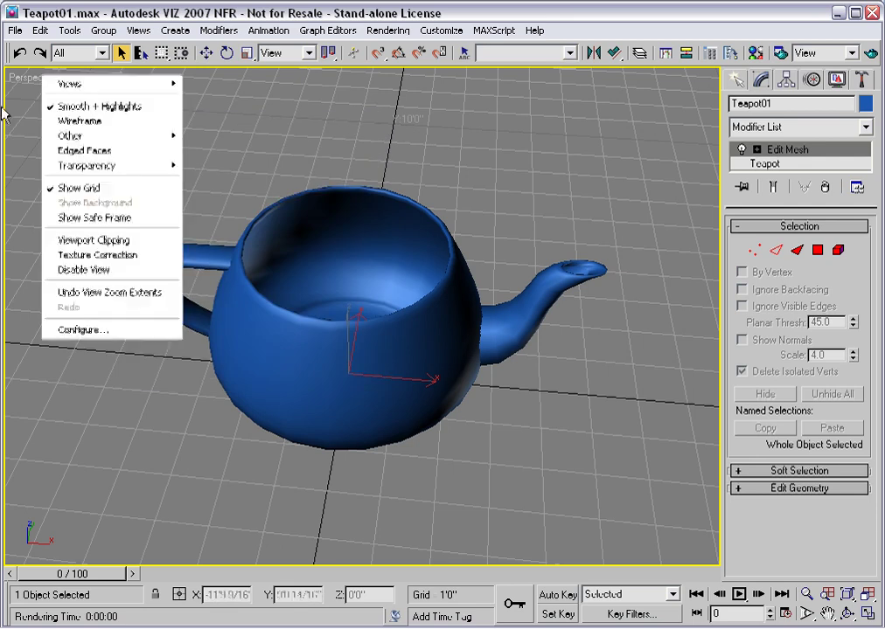
click(69, 328)
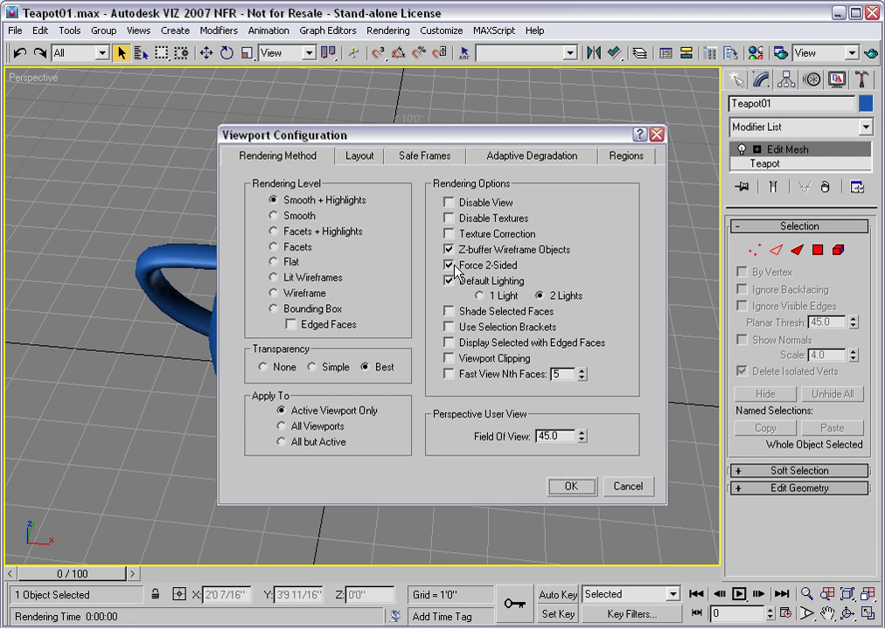
click(449, 266)
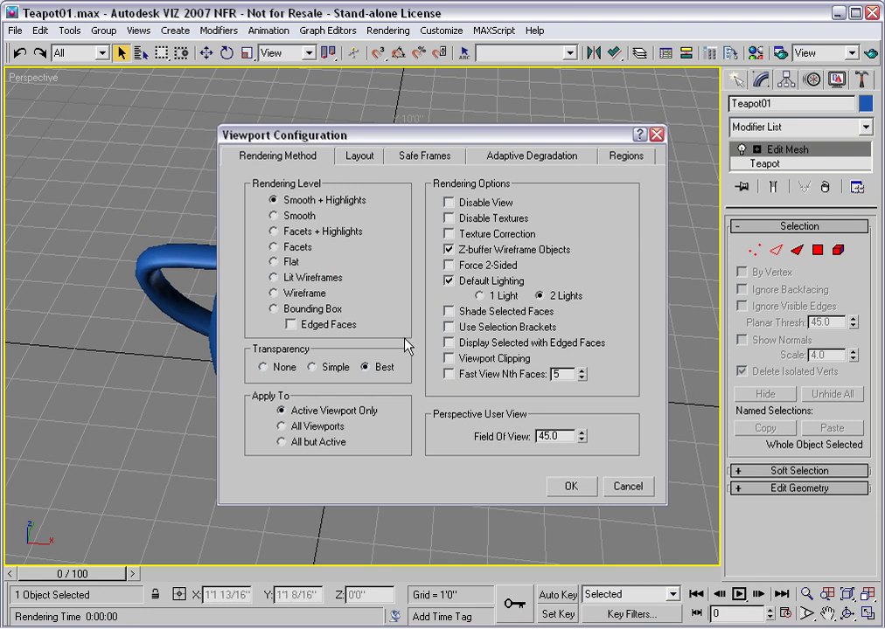
click(565, 487)
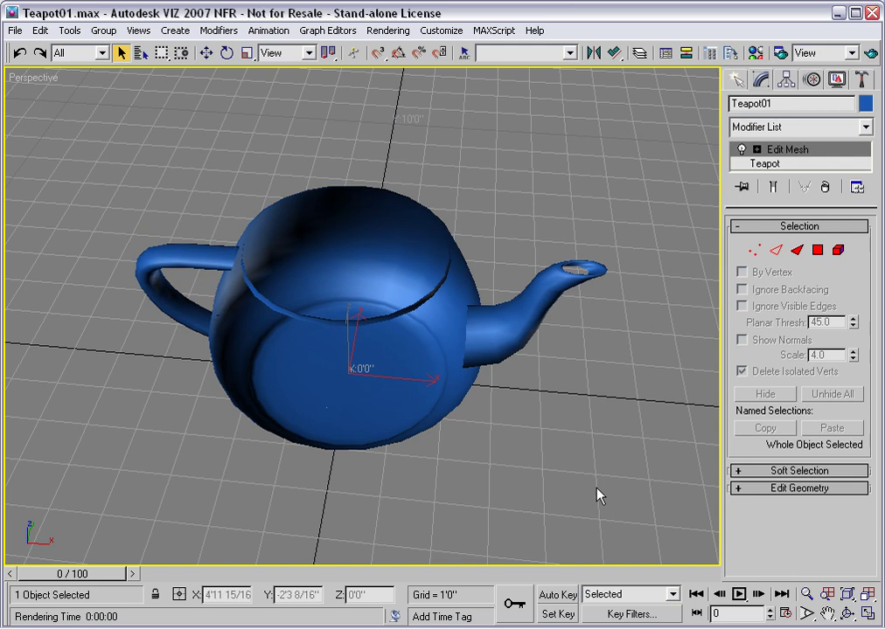
- Show the Layers toolbar and open the Layer Manager listing 0, Layer01 and Layer02
right_click(429, 61)
click(437, 143)
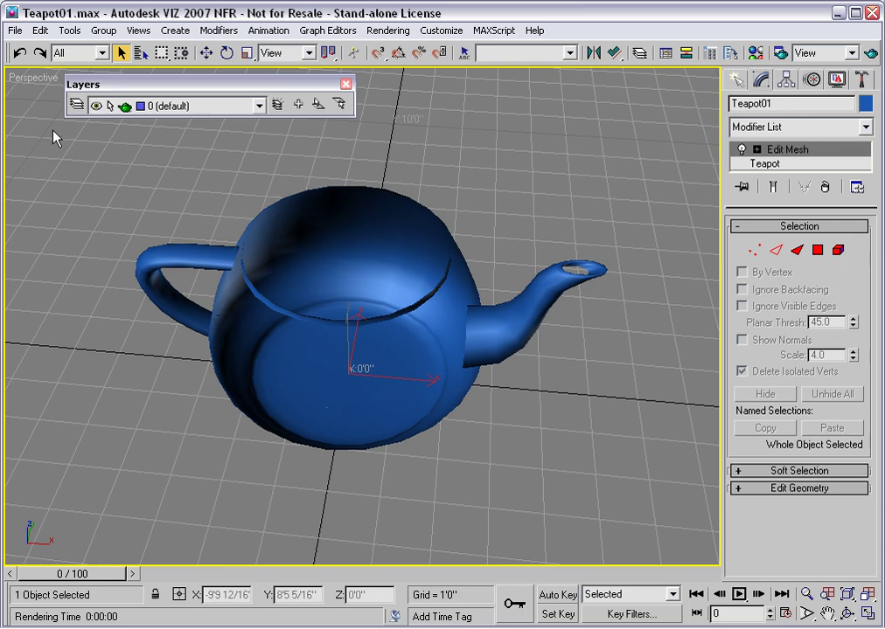
click(76, 105)
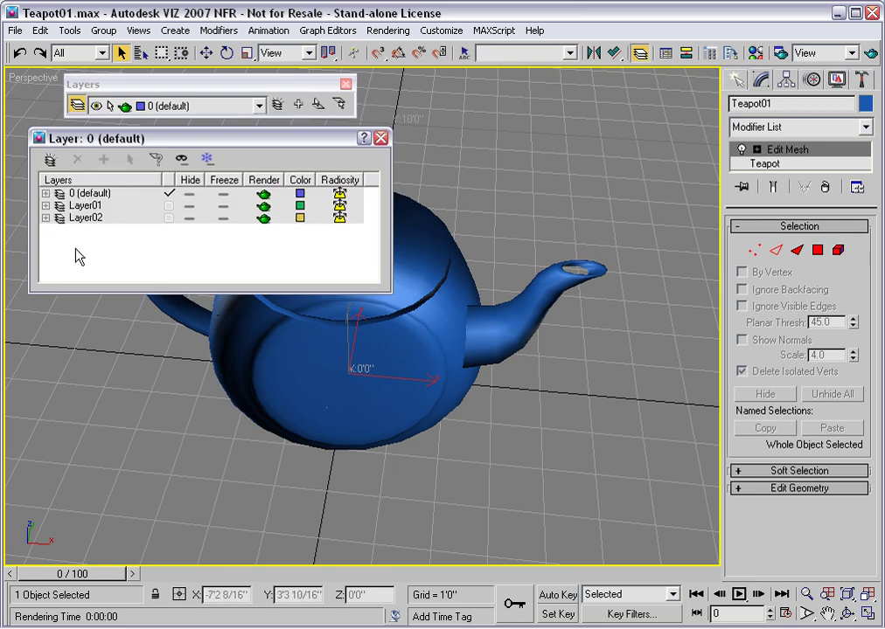
- Unhide all teapots and pan and zoom to bring the green teapots into view
right_click(492, 281)
click(522, 191)
middle_drag(543, 386, 310, 478)
scroll(233, 455, down, 6)
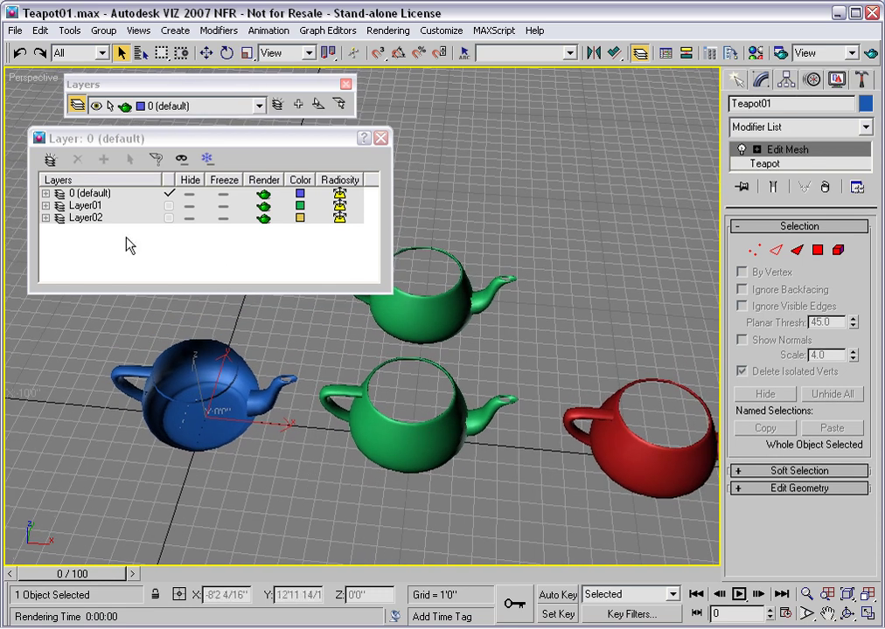
- Uncheck Backface Cull in Layer01's layer properties
right_click(80, 206)
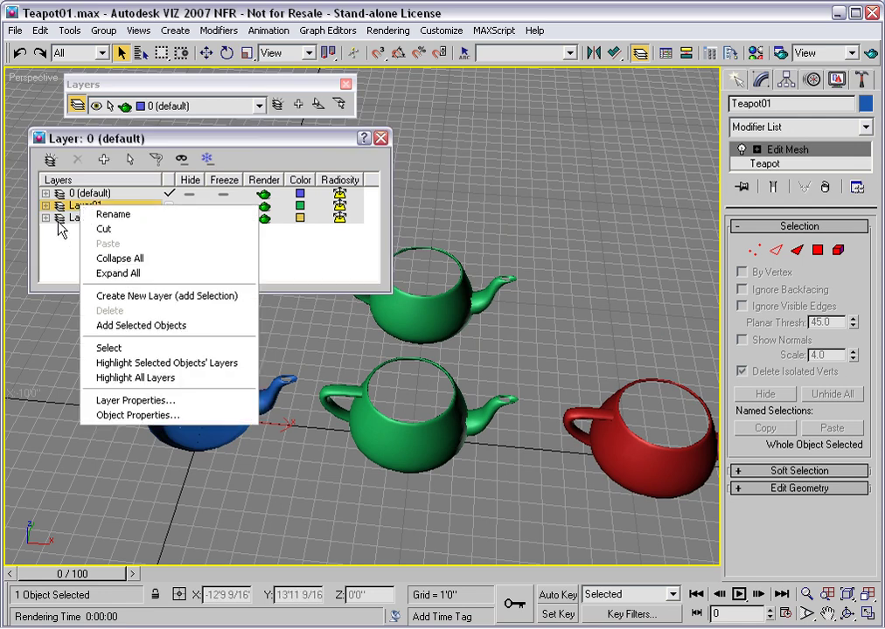
click(103, 402)
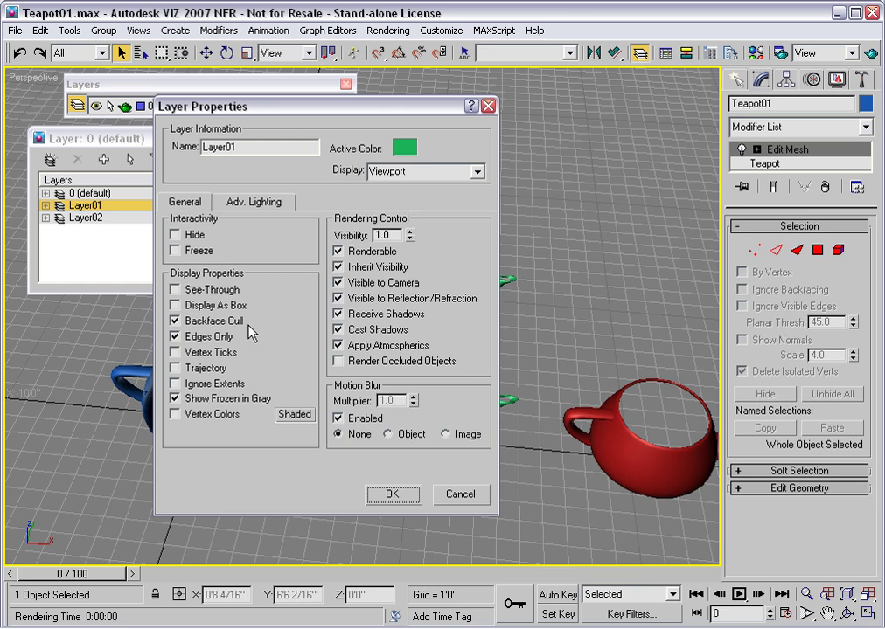
click(196, 324)
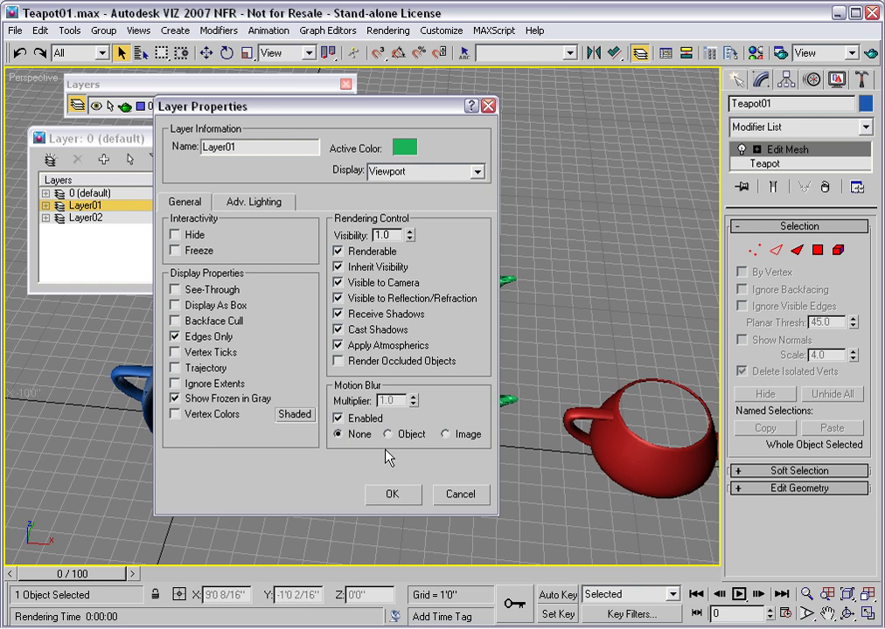
click(401, 494)
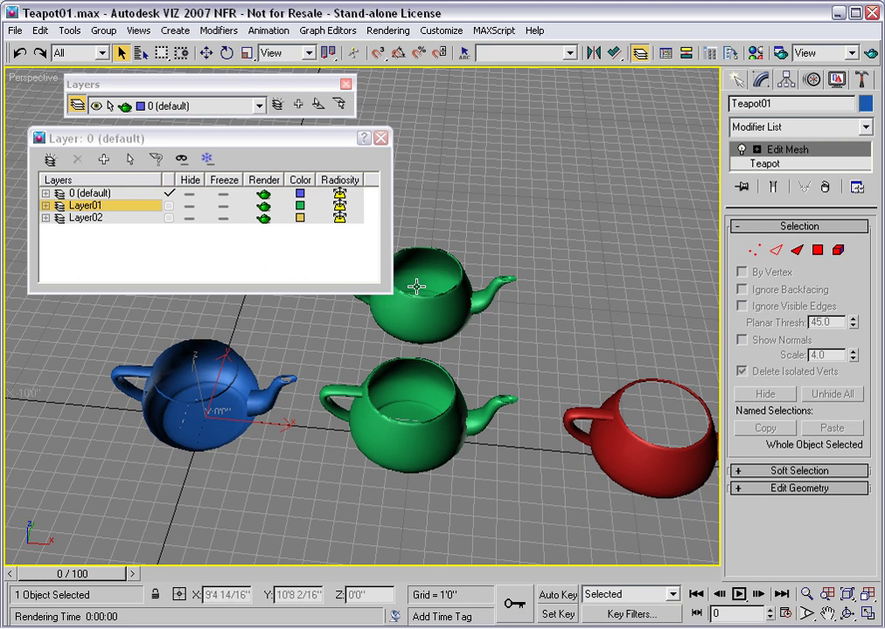
- Select the red teapot Teapot04 and uncheck Backface Cull in its object properties
middle_drag(519, 348, 420, 332)
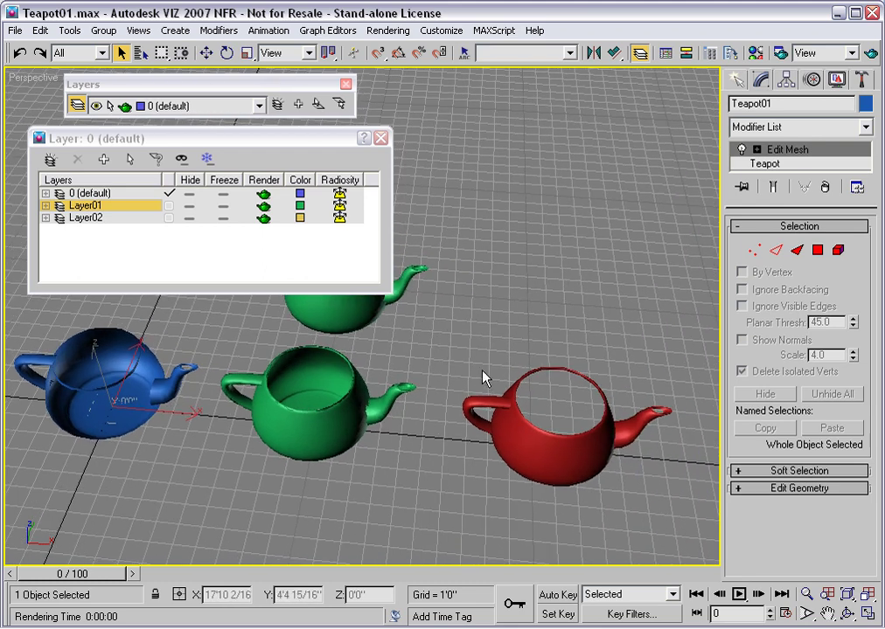
click(537, 441)
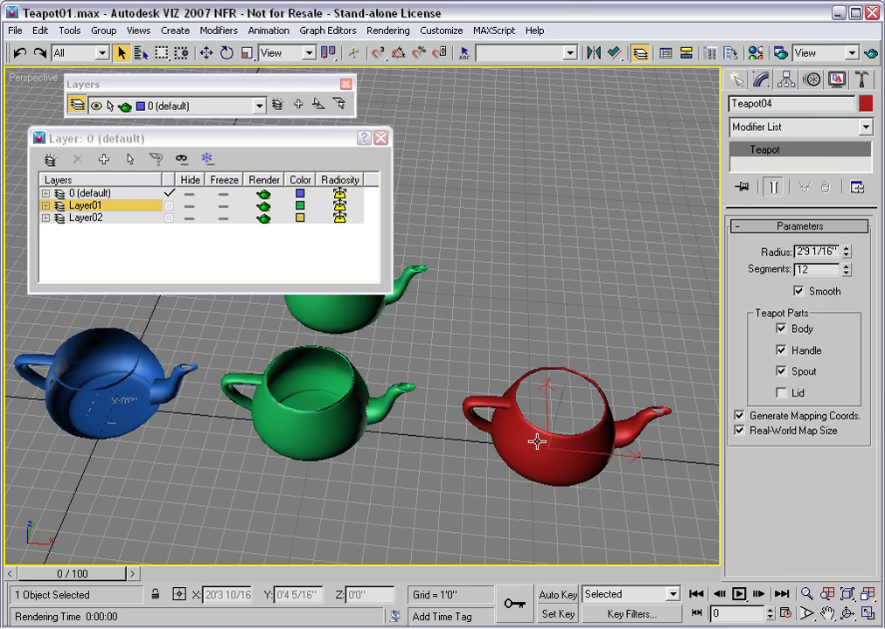
right_click(509, 375)
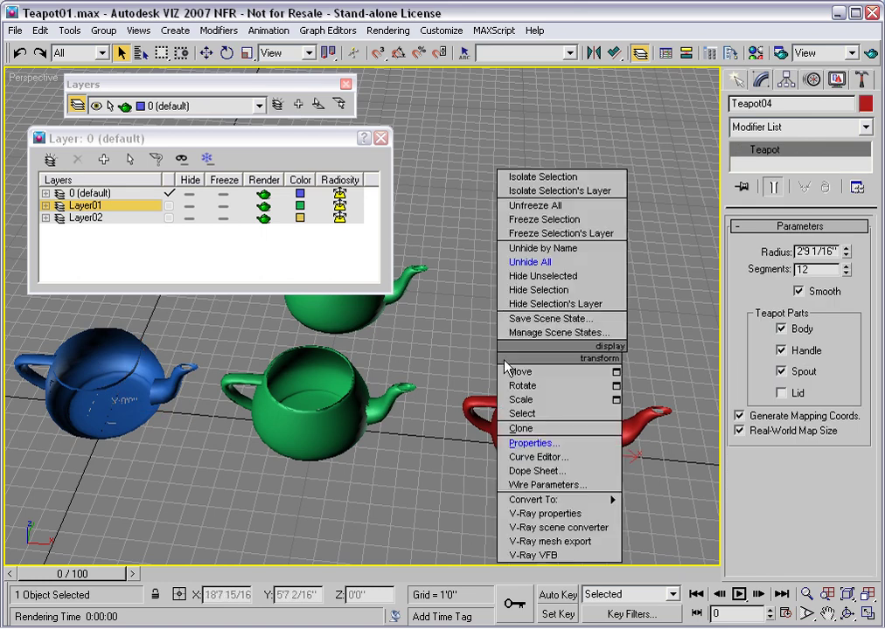
click(532, 443)
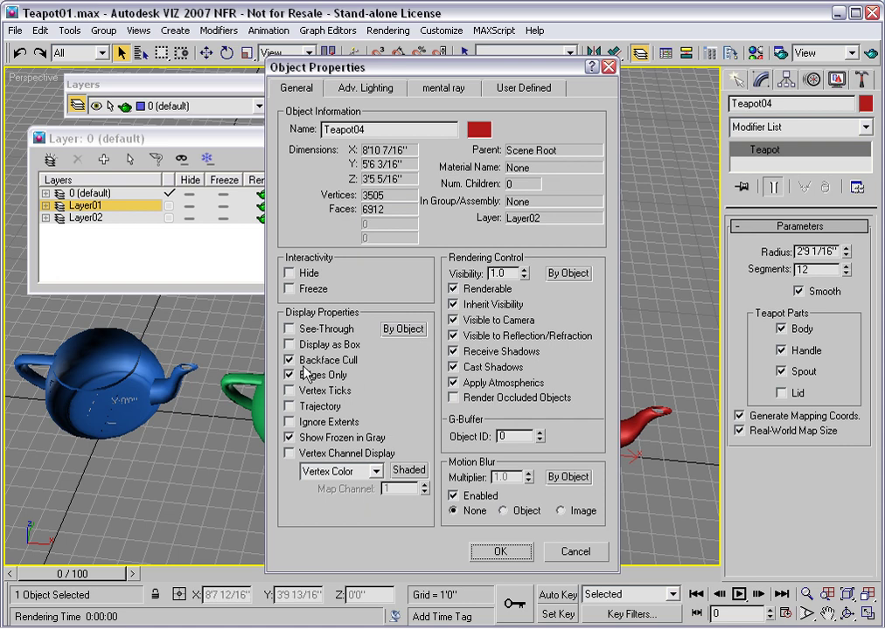
click(289, 360)
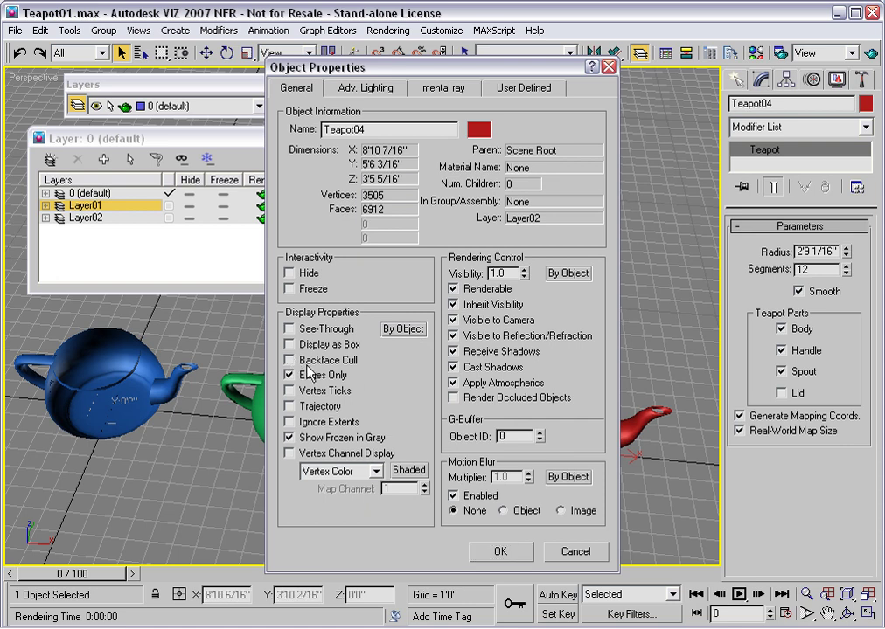
click(492, 552)
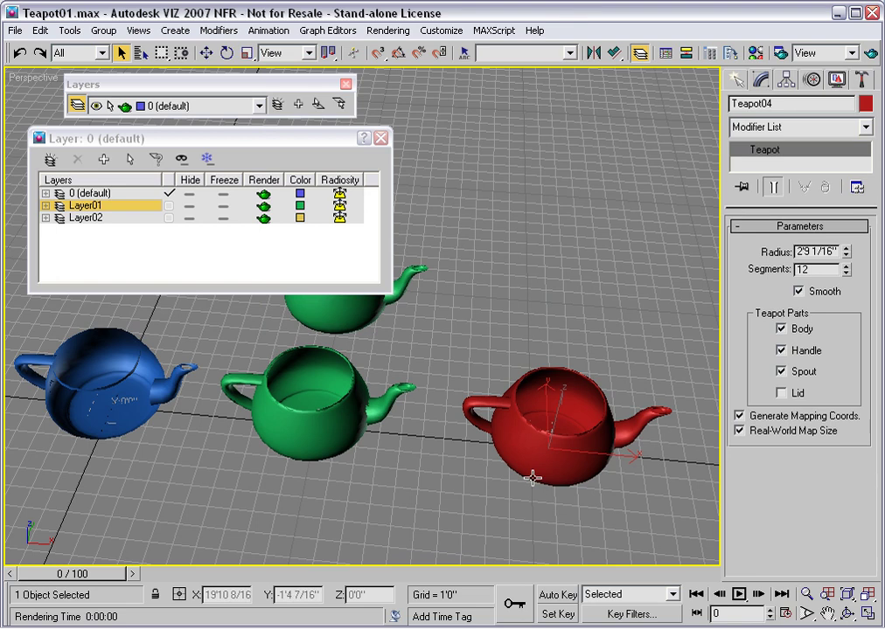
- Unfreeze all objects, then box-select the front row of blue, green and red teapots
right_click(461, 356)
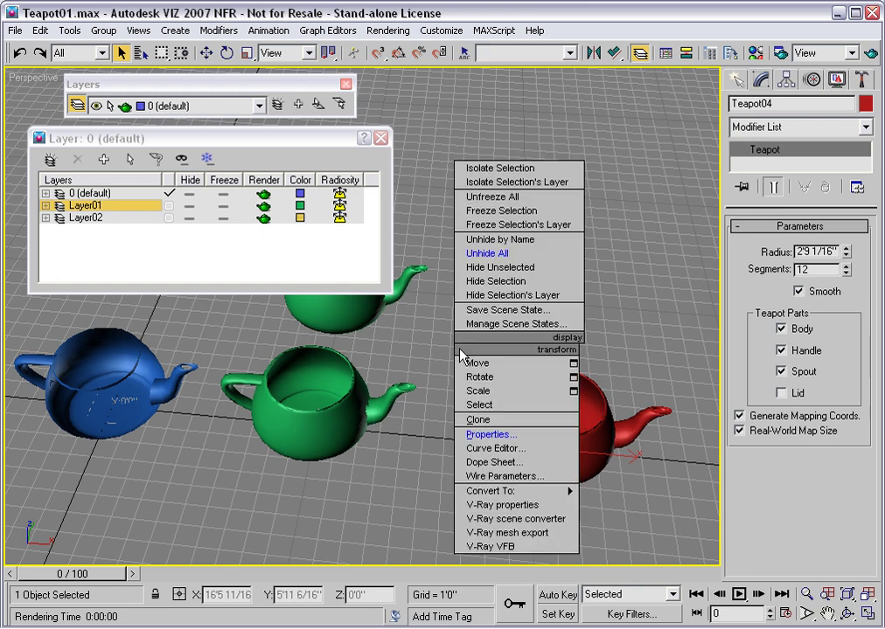
click(555, 201)
middle_drag(435, 523, 490, 357)
scroll(481, 391, down, 2)
middle_drag(245, 316, 235, 361)
drag(573, 500, 128, 391)
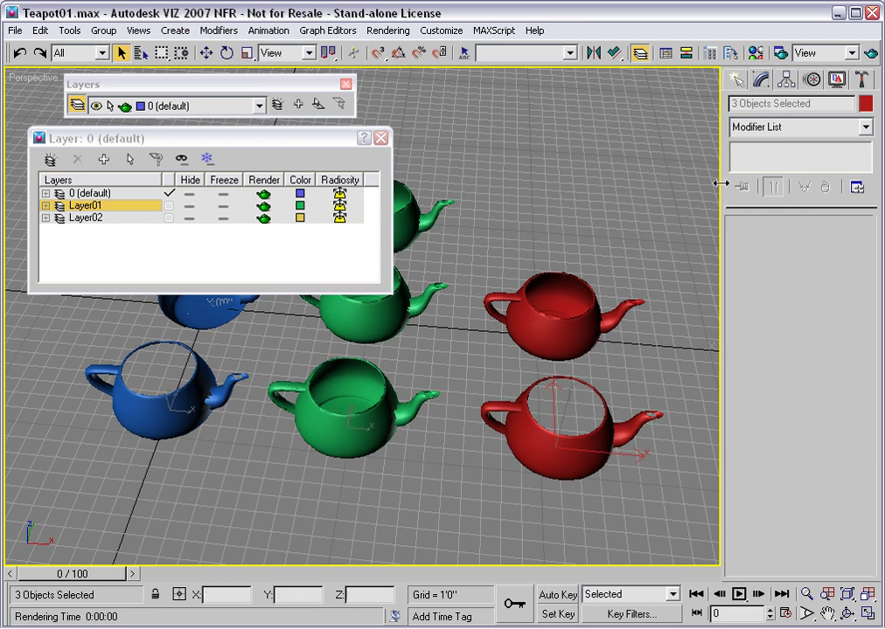
- Assign the cyan 02 - Default material to the three front teapots and make it 2-Sided
click(757, 54)
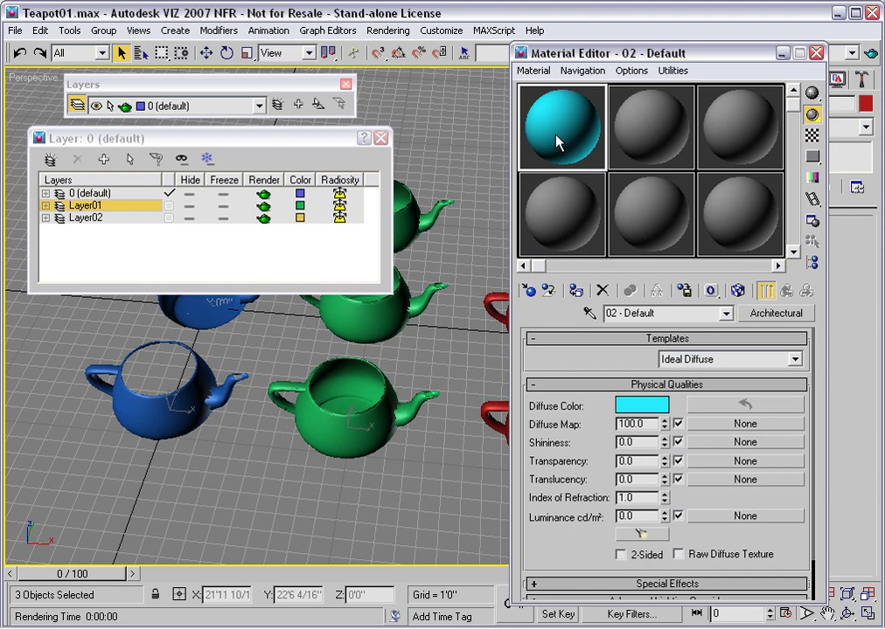
click(574, 293)
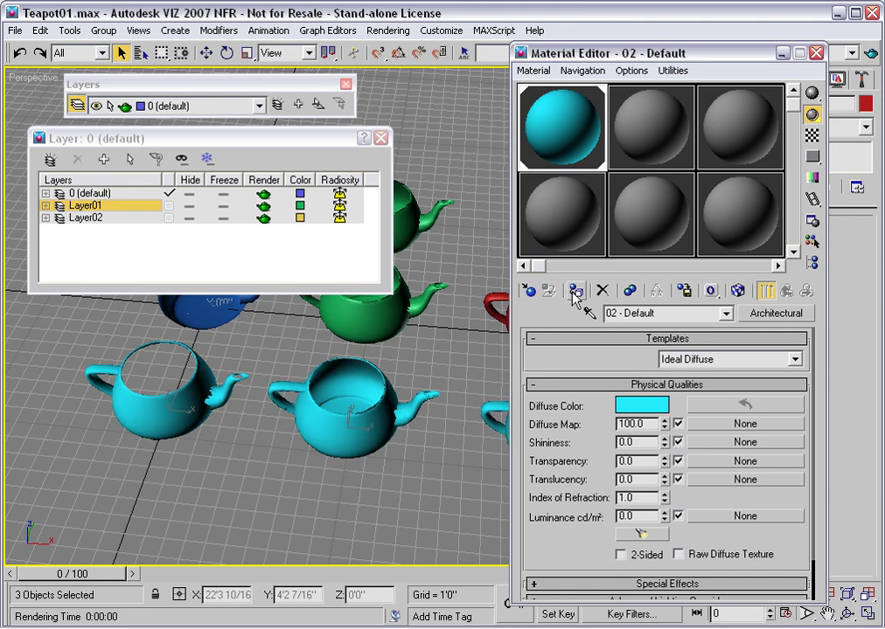
middle_drag(428, 383, 346, 424)
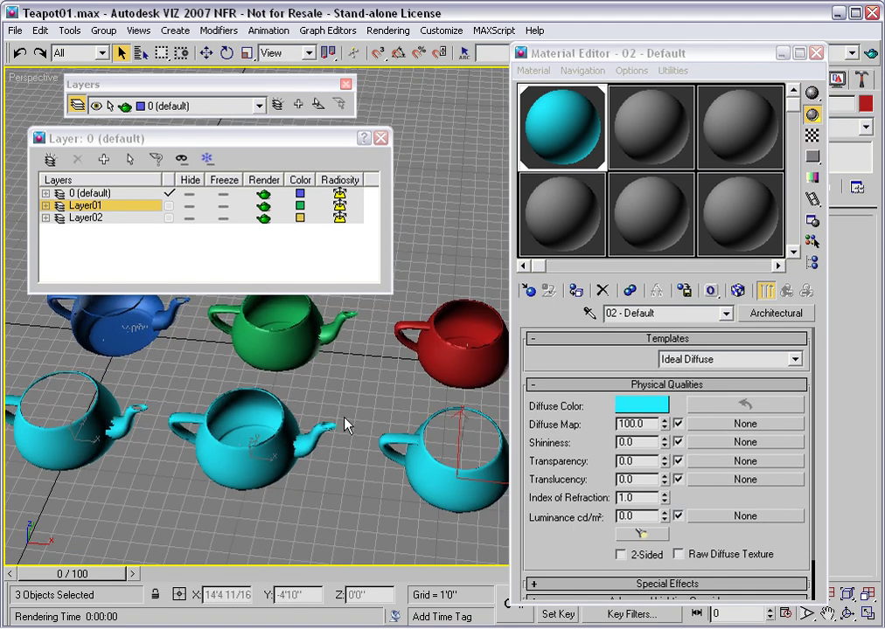
click(624, 558)
click(622, 556)
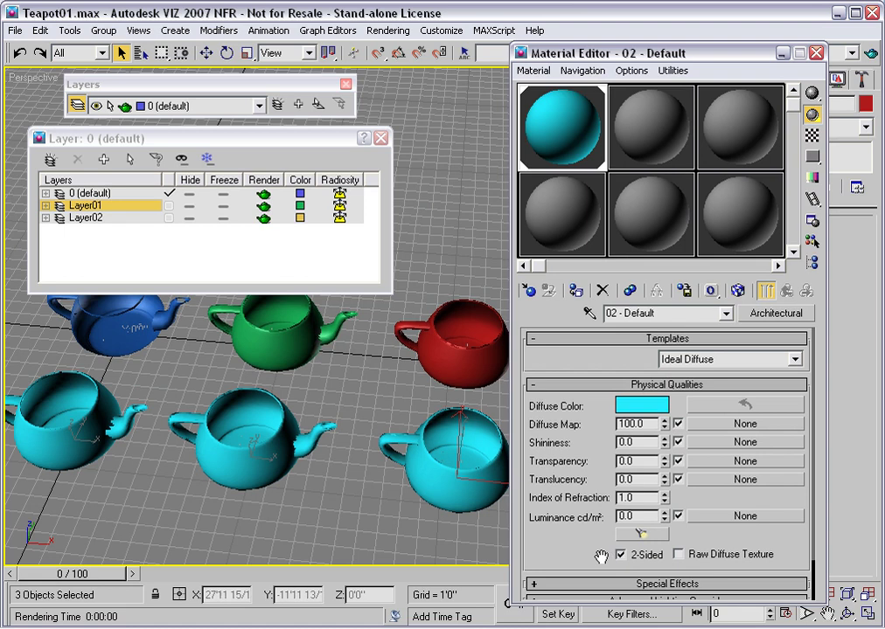